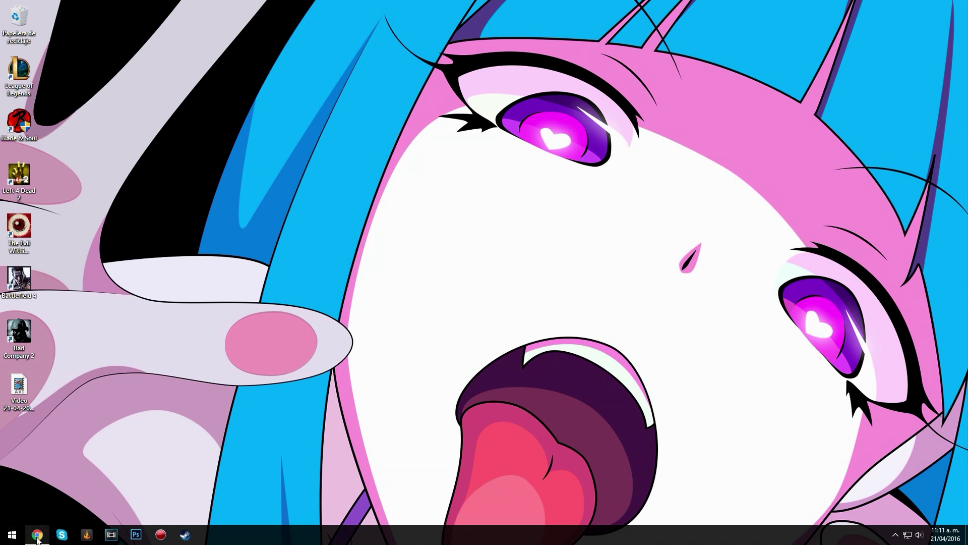
- Switch to Chrome and download the Windows version of LVOC from the lexwah.com source on the LoL VO Changer page
mouse_move(38, 538)
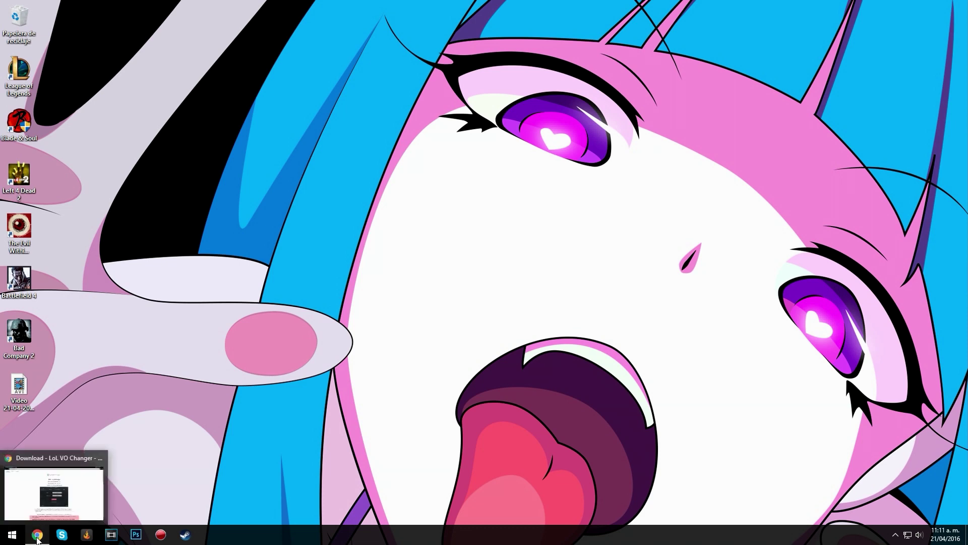
left_click(38, 537)
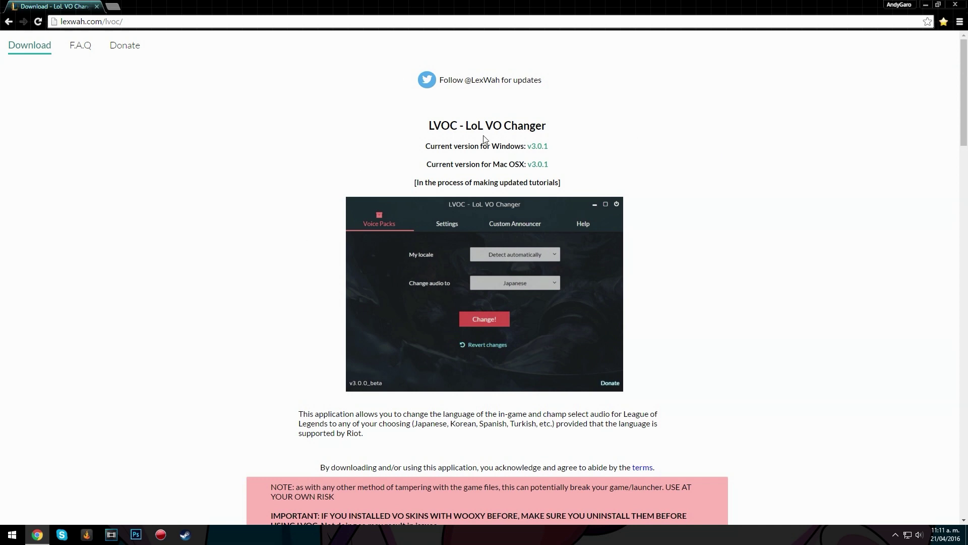
scroll(651, 158, "down", 2)
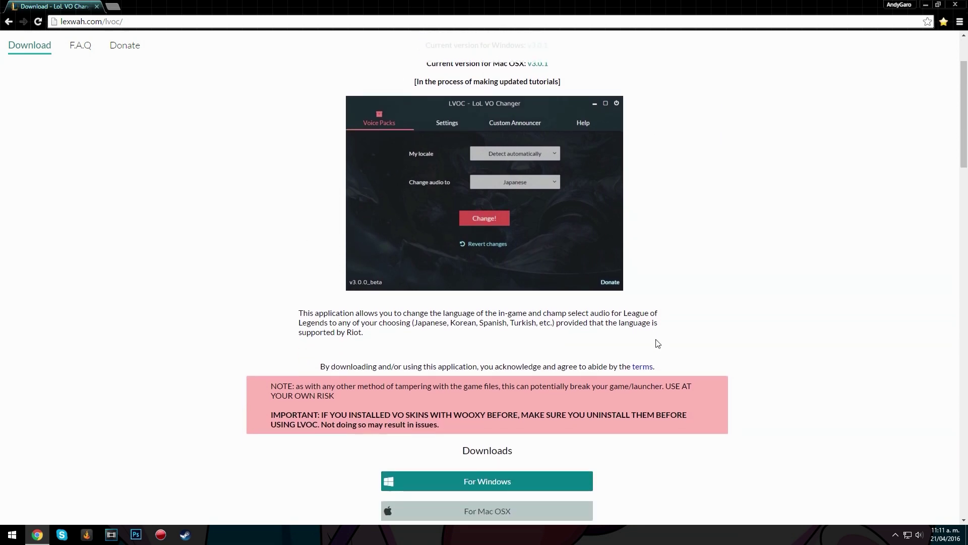
scroll(555, 378, "down", 2)
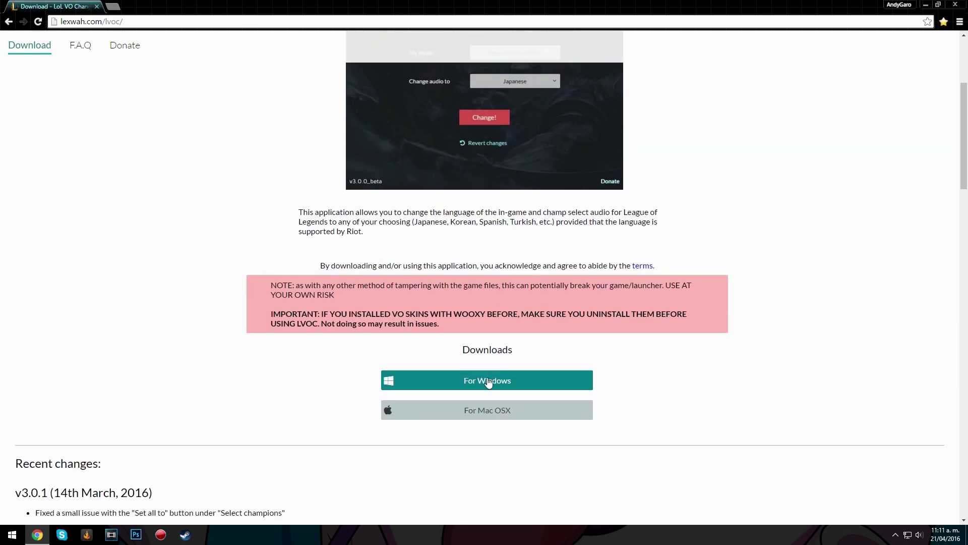
left_click(488, 382)
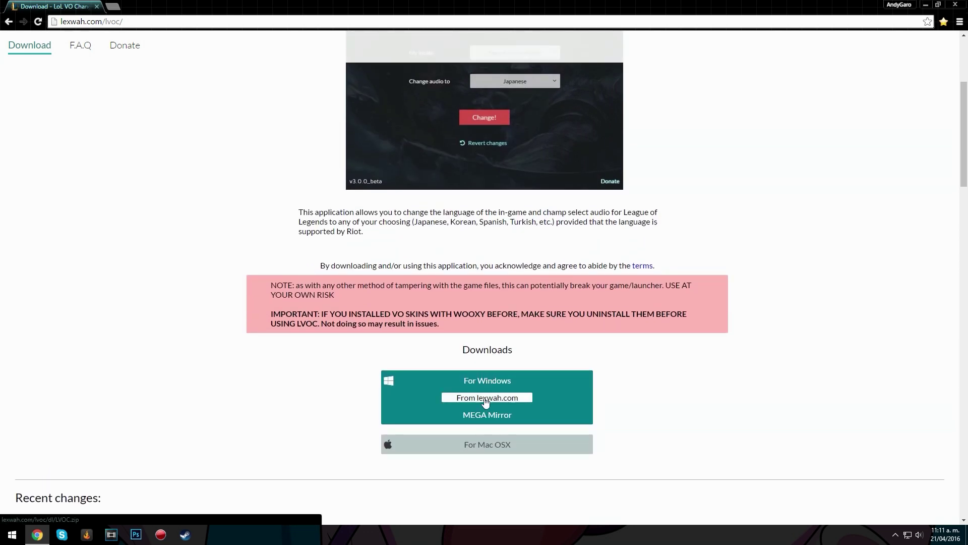
left_click(485, 398)
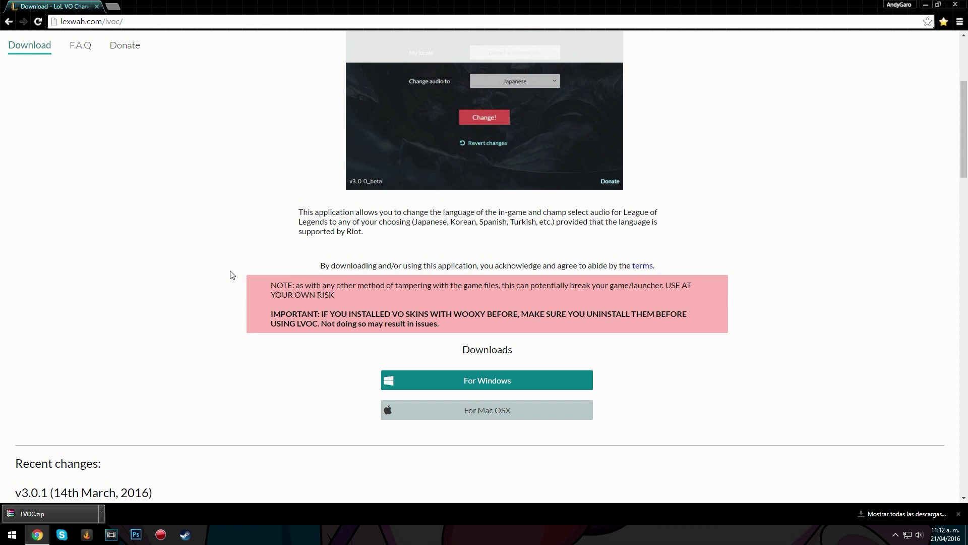
- Extract the downloaded LVOC archive in the Descargas folder into its own LVOC subfolder
key("super+e")
left_click(457, 166)
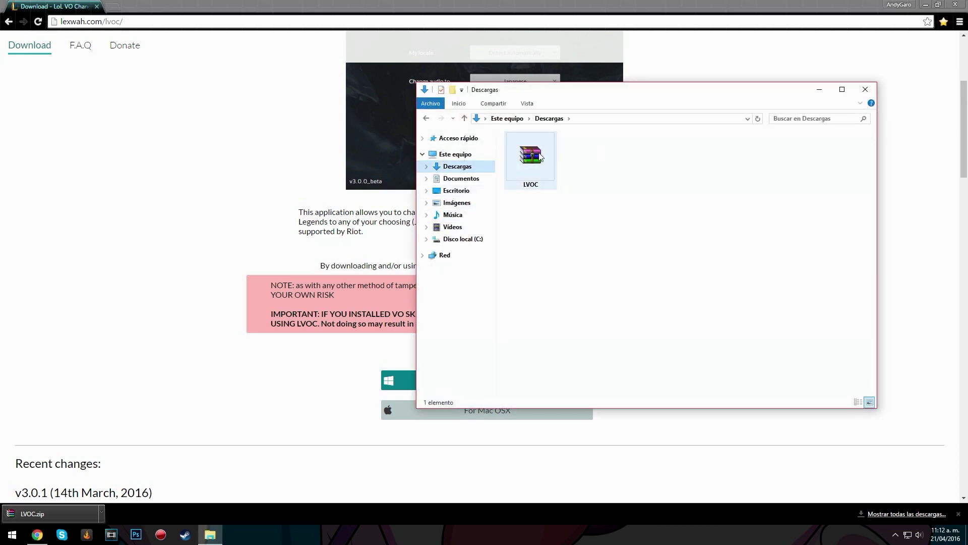
right_click(540, 156)
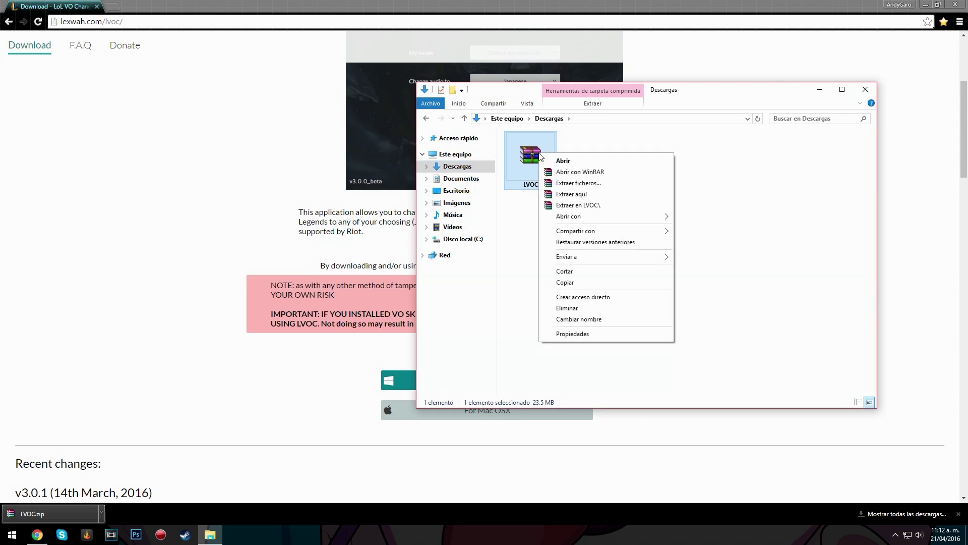
left_click(595, 206)
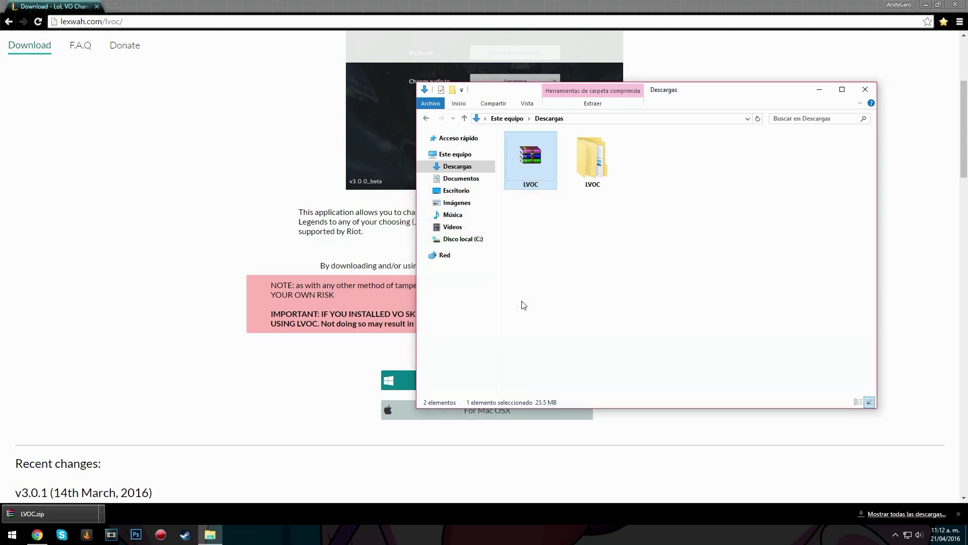
- Open the inner LVOC folder of the extracted files and run the LVOC application as administrator
double_click(594, 159)
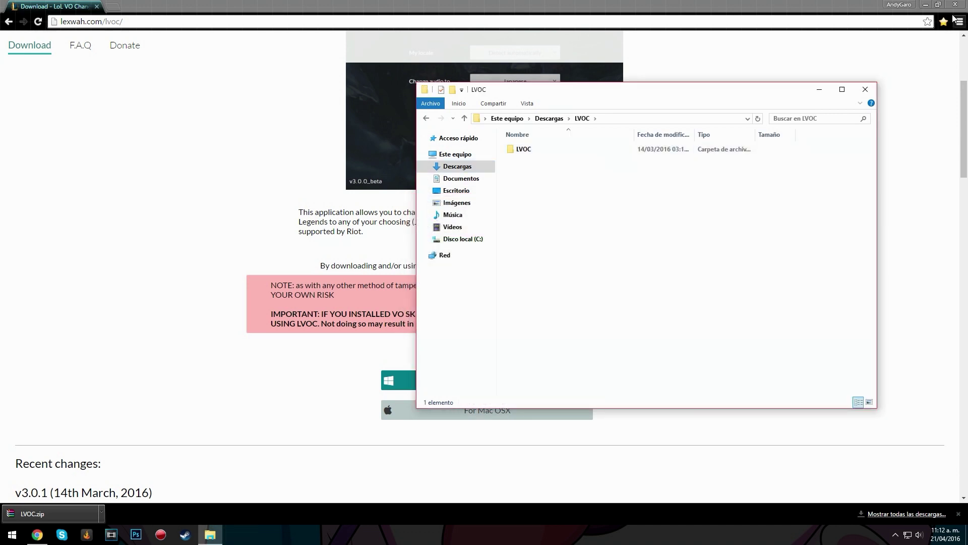
left_click(926, 4)
double_click(539, 152)
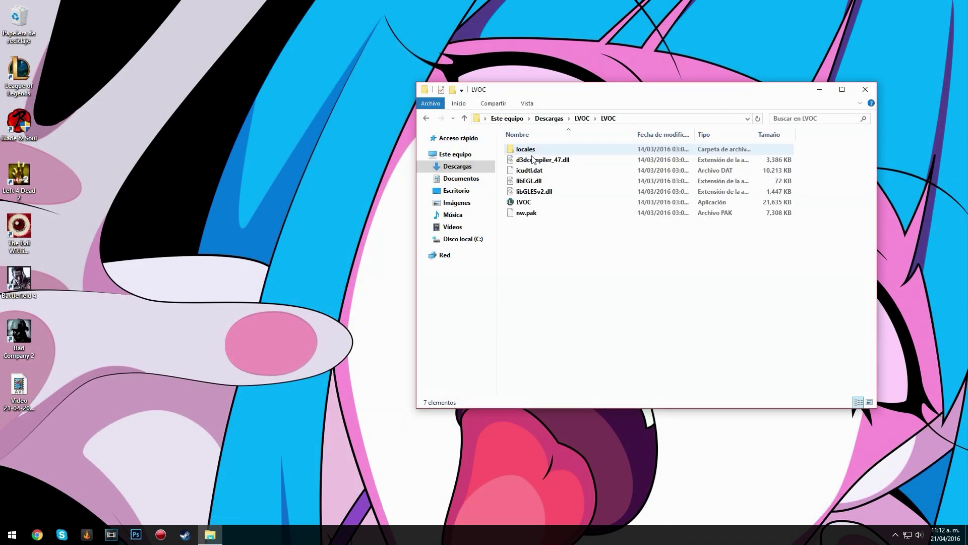
right_click(525, 206)
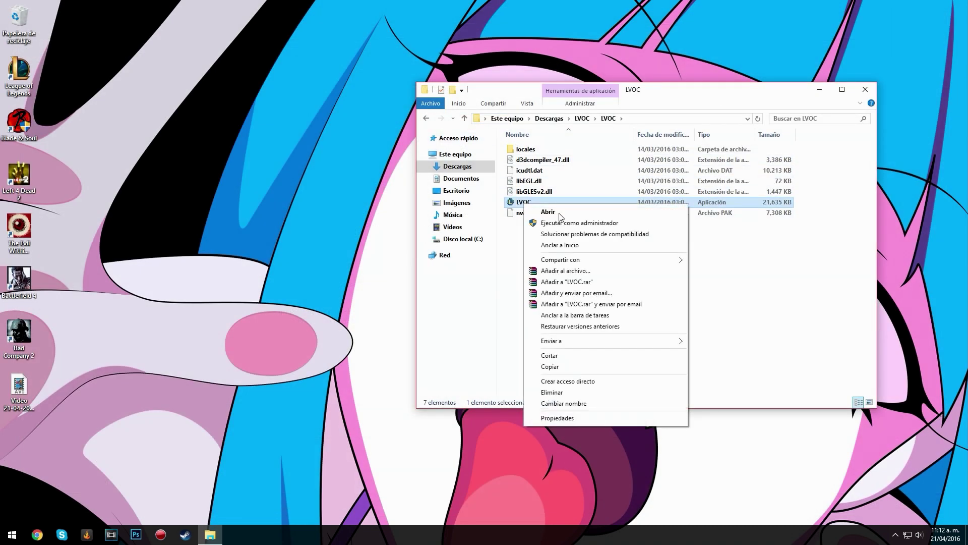
left_click(570, 225)
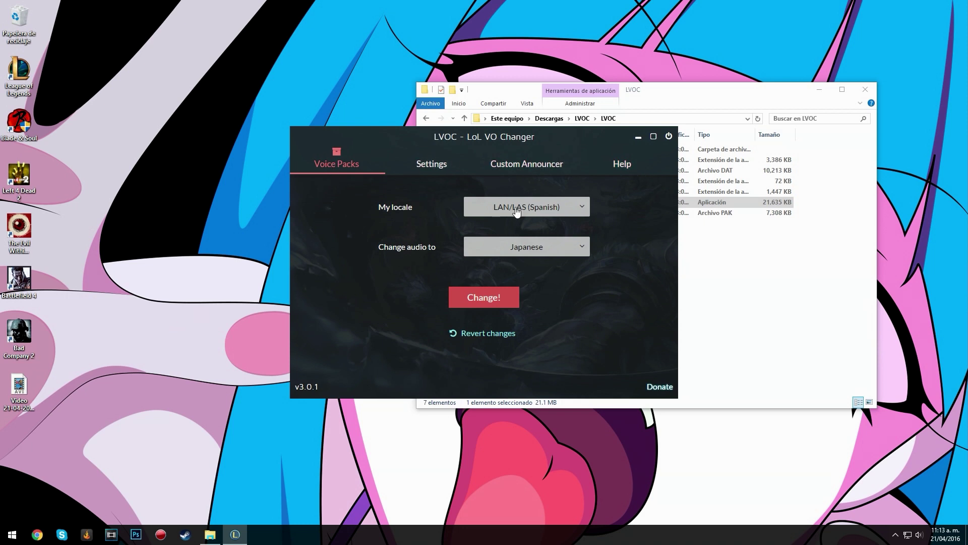
- Set My locale to LAN/LAS (Spanish) for the voice pack
left_click(575, 208)
scroll(551, 293, "down", 5)
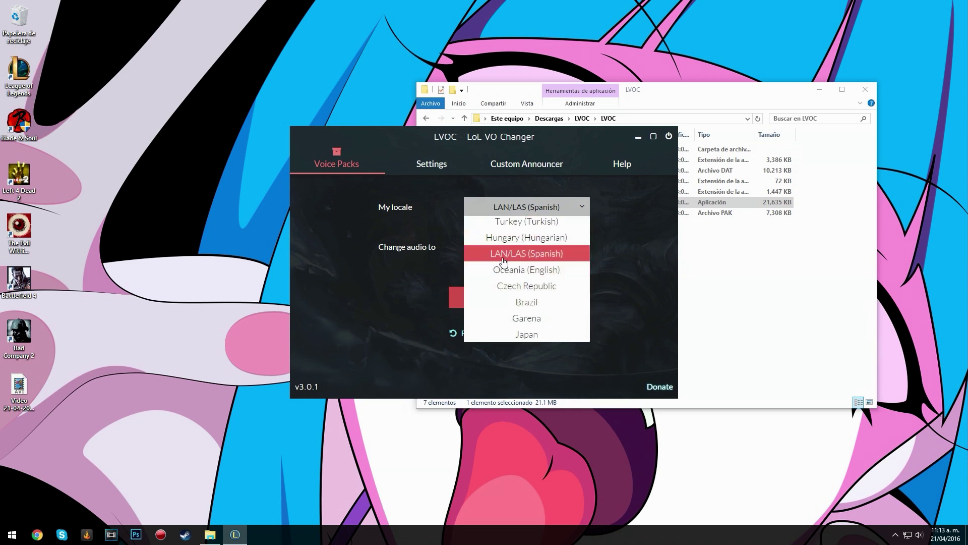
left_click(518, 260)
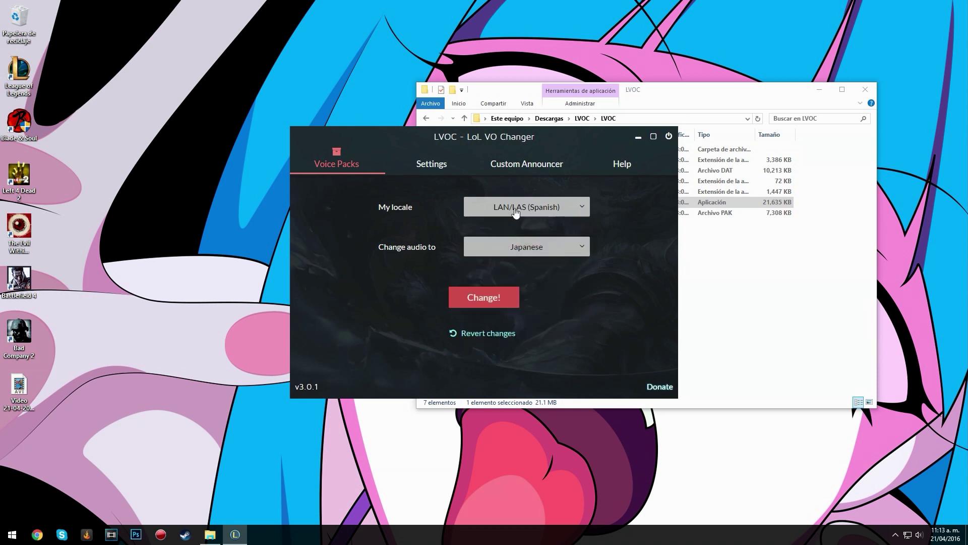
- Look through the available audio languages and set Change audio to Japanese, closing the file explorer window
left_click(568, 249)
scroll(555, 277, "down", 2)
scroll(553, 313, "down", 3)
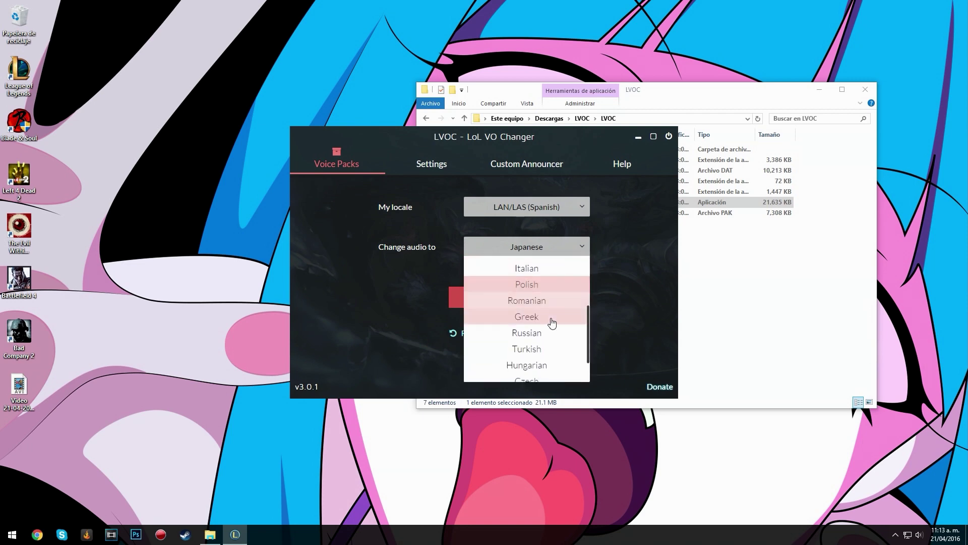
scroll(562, 310, "up", 3)
left_click(866, 90)
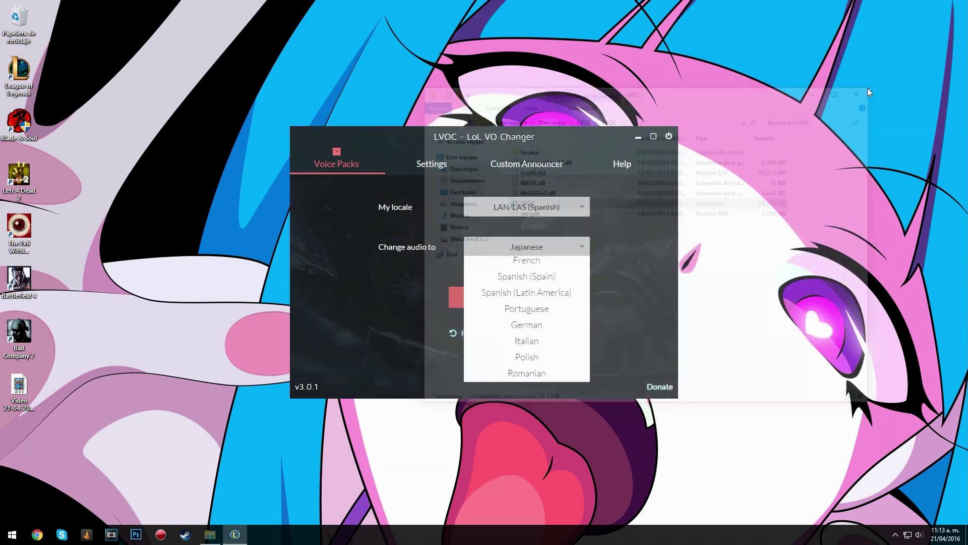
scroll(546, 312, "down", 1)
scroll(546, 314, "down", 3)
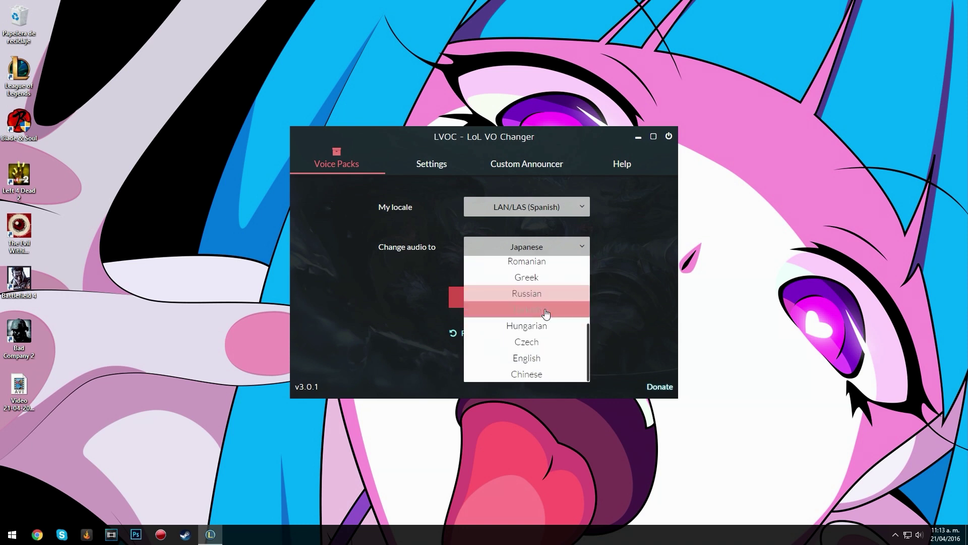
scroll(547, 314, "up", 5)
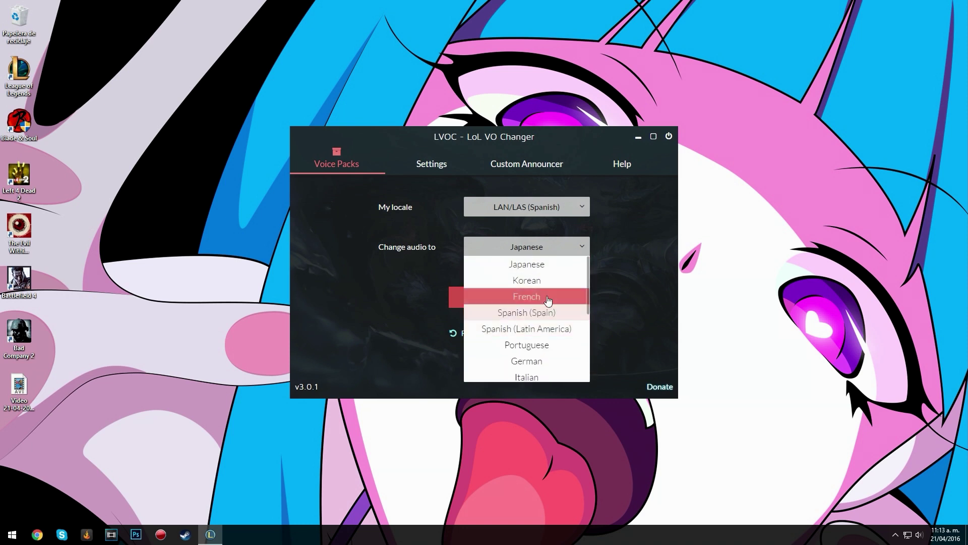
left_click(539, 265)
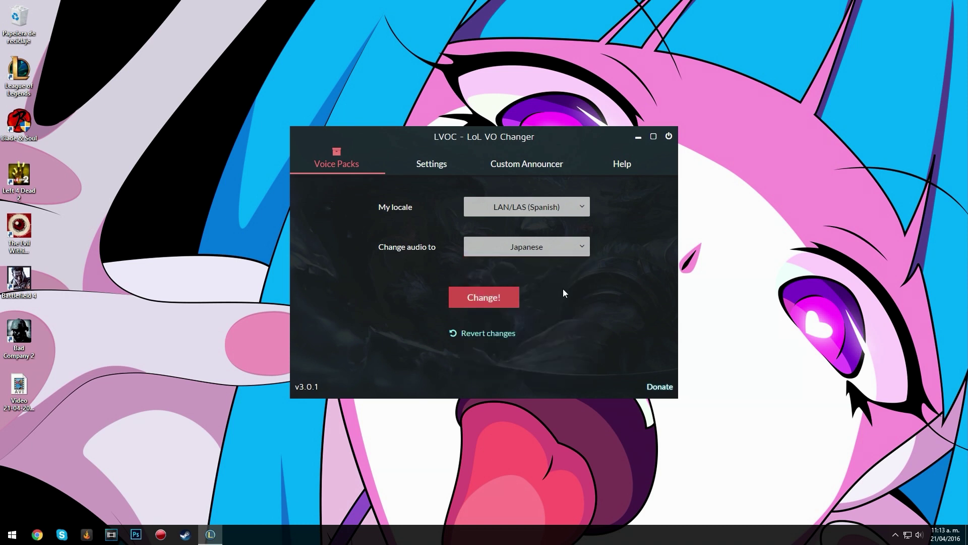
- Apply the Japanese voice pack, continuing once the League of Legends patcher is done, and close LVOC
left_click(482, 298)
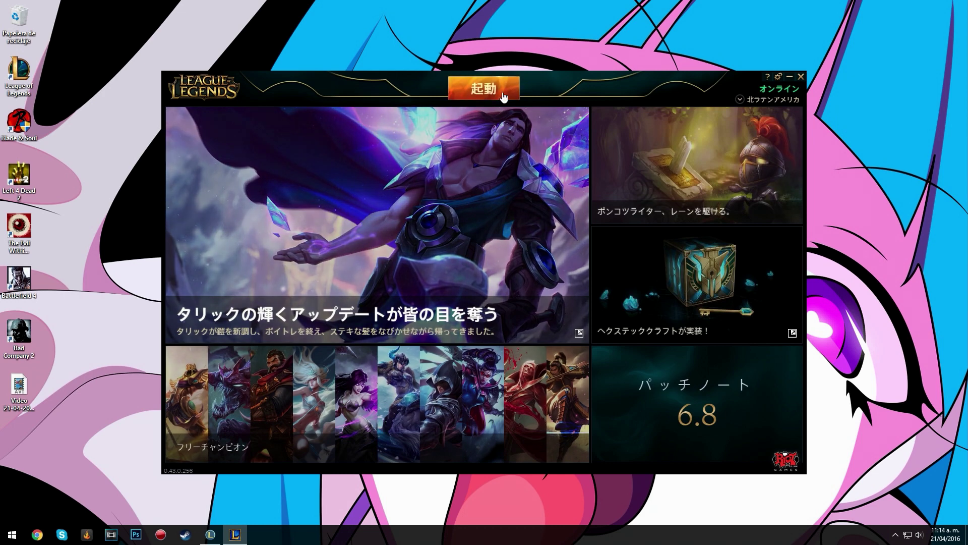
left_click(503, 95)
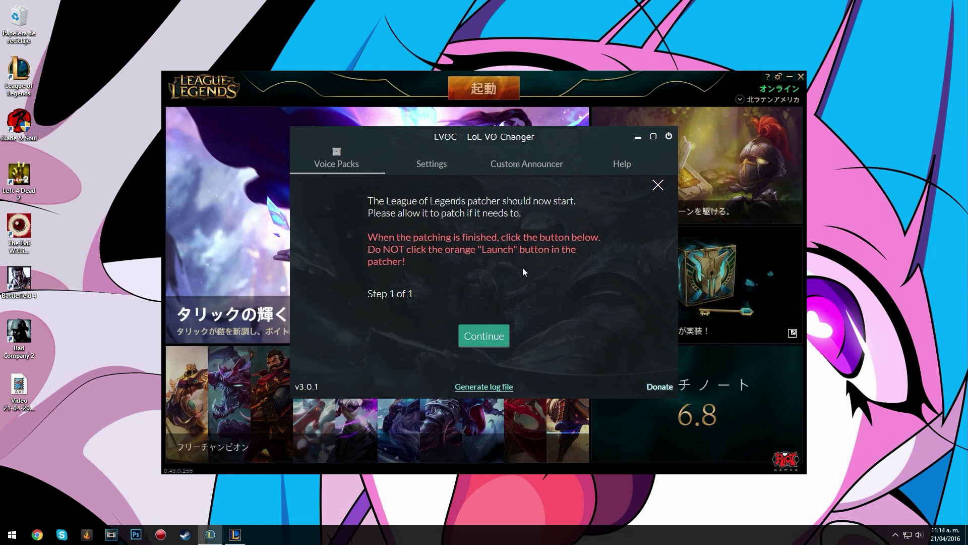
left_click(494, 338)
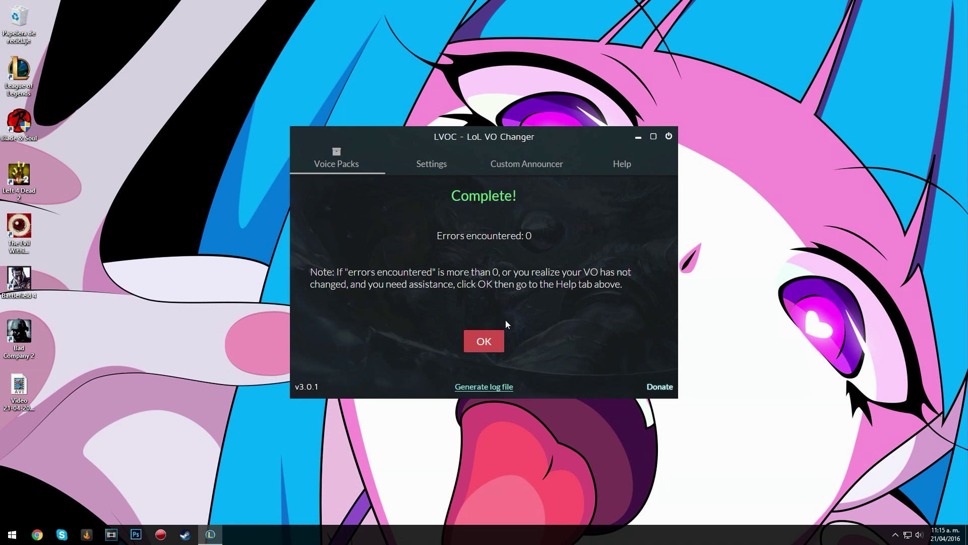
left_click(477, 345)
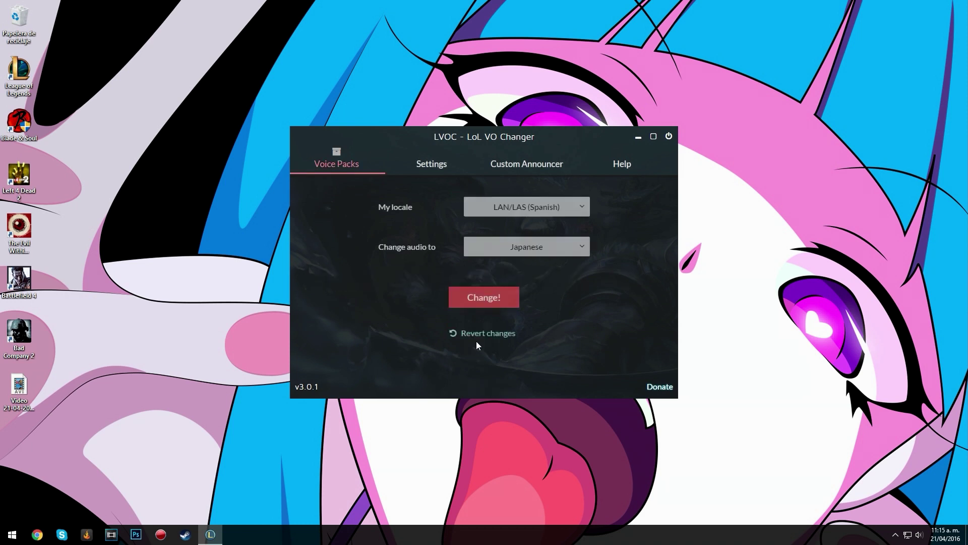
left_click(669, 137)
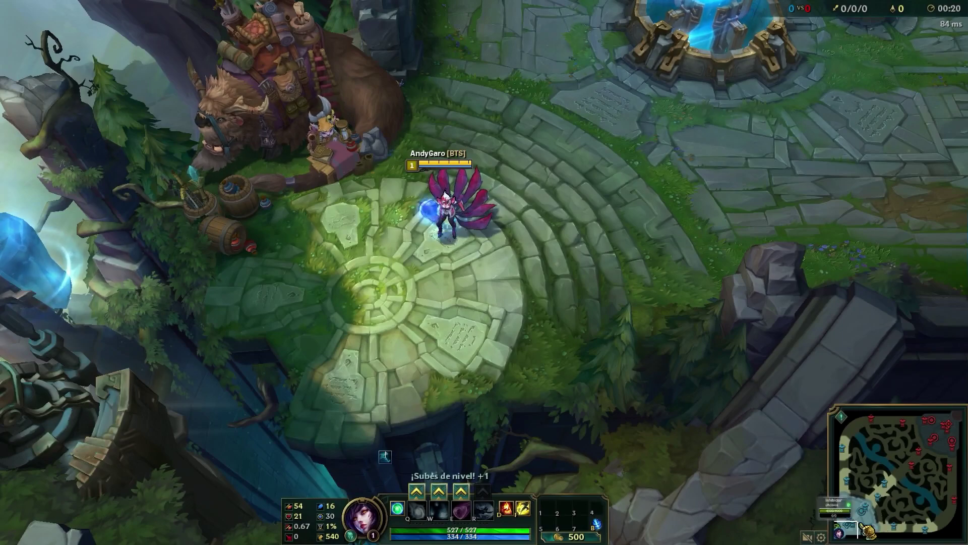
- Move the champion around the base in a League of Legends match to check the in-game voice language
right_click(800, 135)
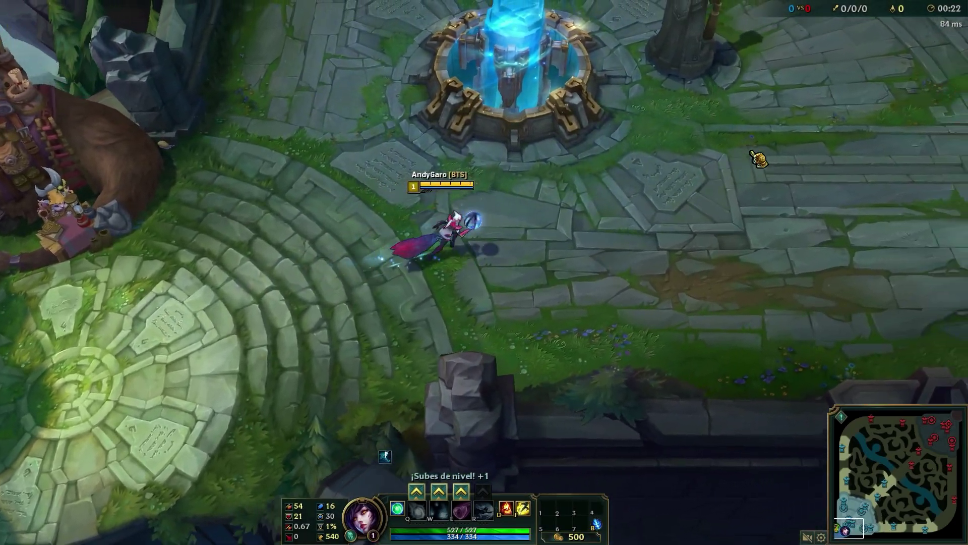
right_click(721, 152)
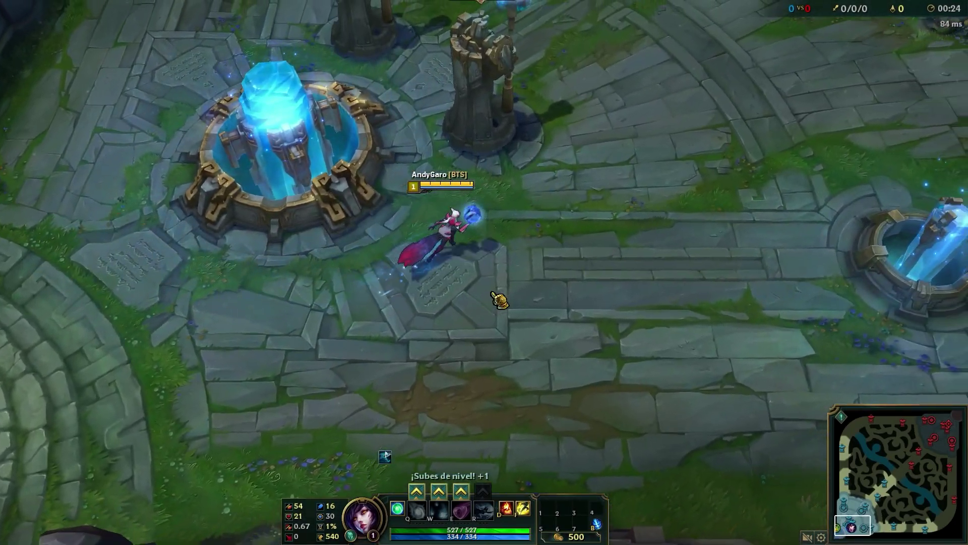
right_click(497, 303)
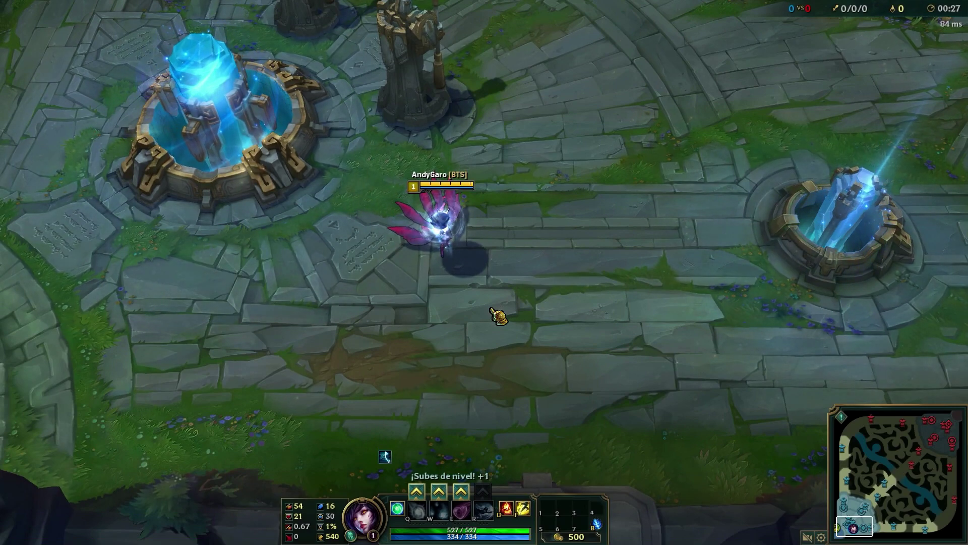
scroll(497, 315, "up", 5)
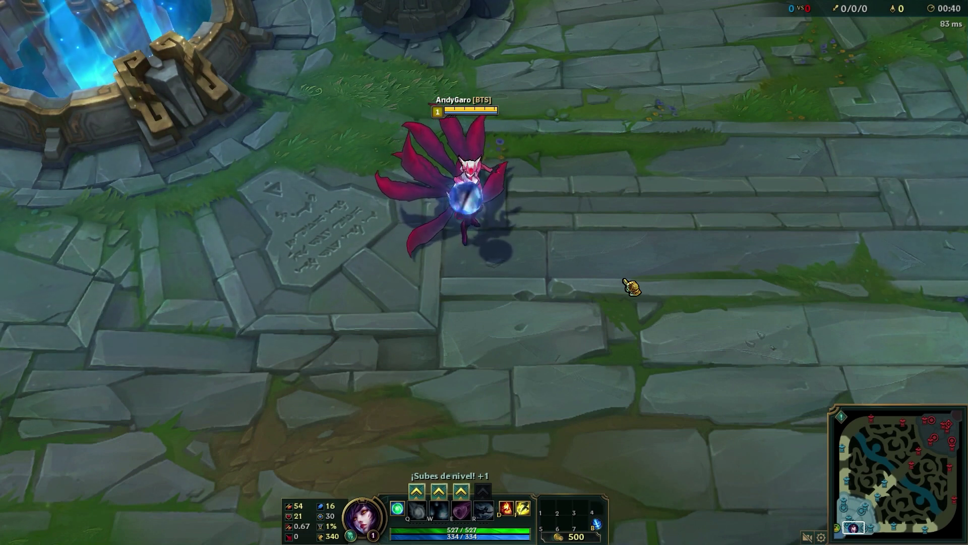
- Open the in-game item shop to check the language of its item descriptions, and close it
key("p")
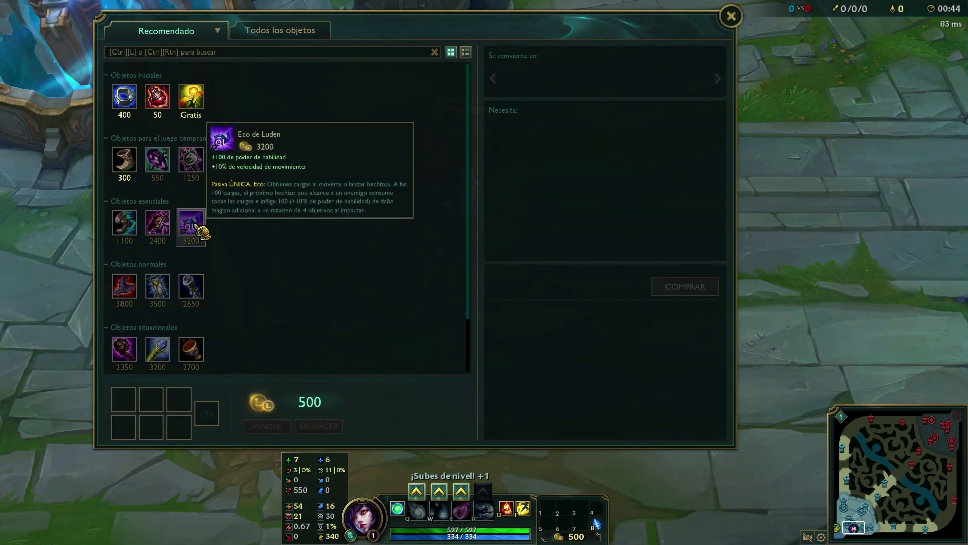
left_click(729, 20)
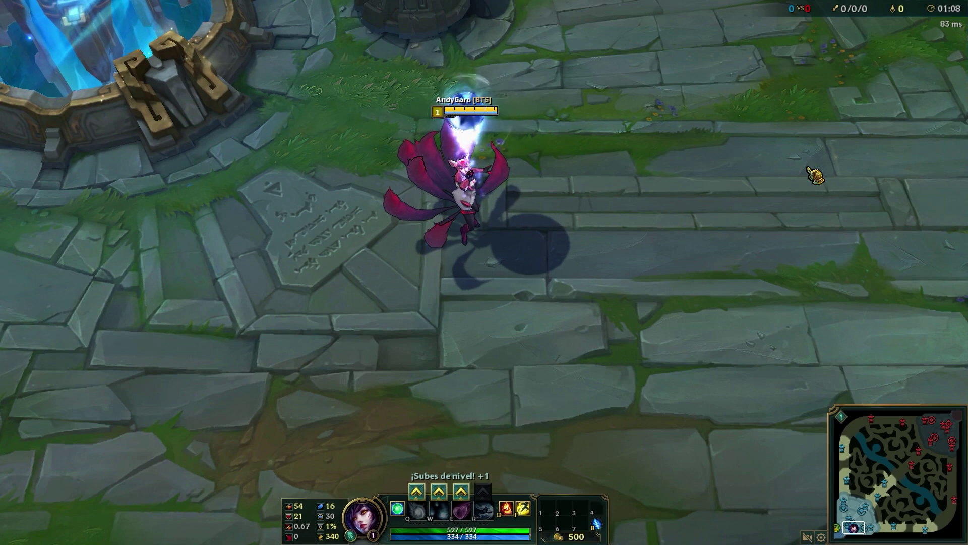
scroll(816, 174, "down", 5)
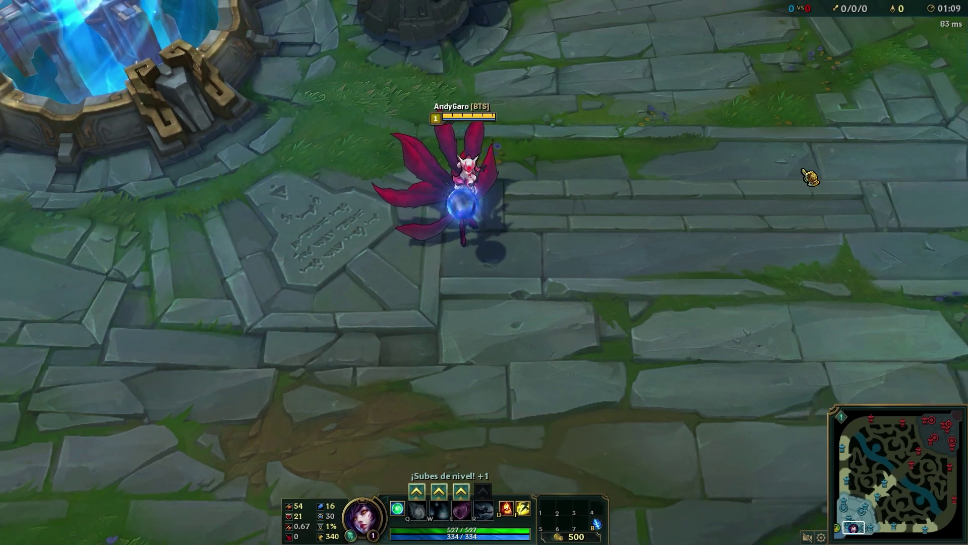